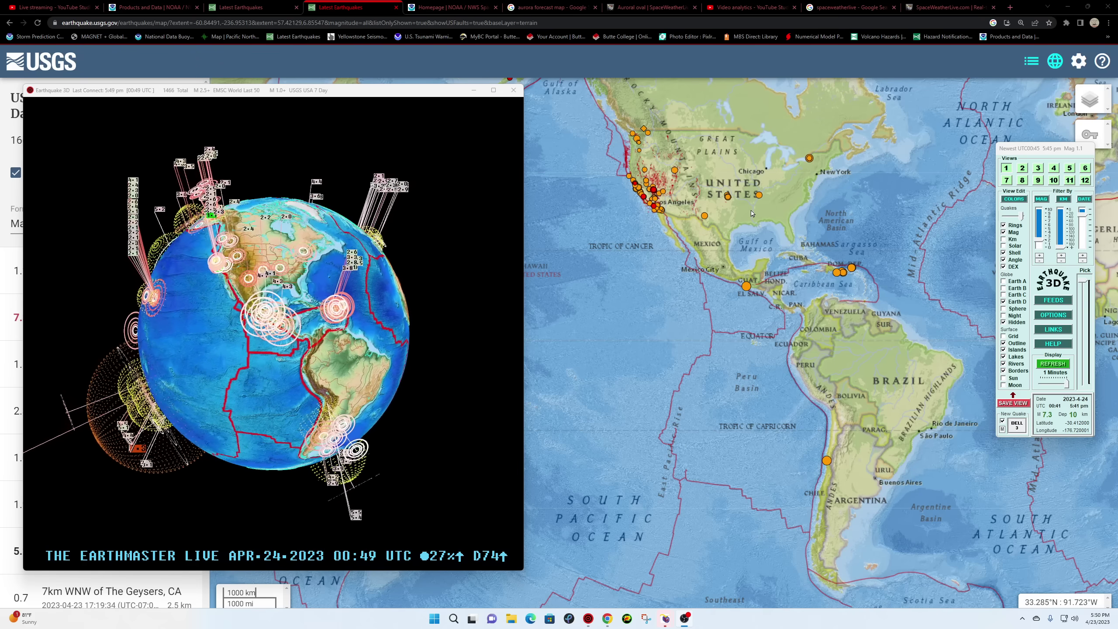
# Step: Rotate and tilt the Earthquake 3D globe to centre the Kermadec Islands quake rings
pyautogui.moveTo(262, 315); pyautogui.dragTo(358, 323)
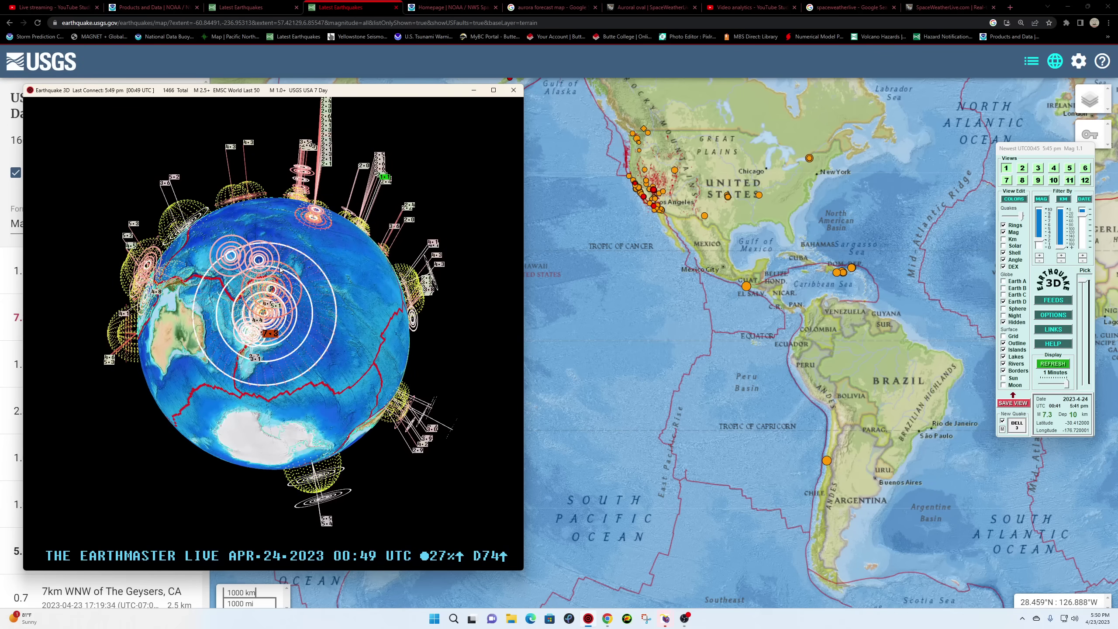
pyautogui.moveTo(280, 269); pyautogui.dragTo(272, 249)
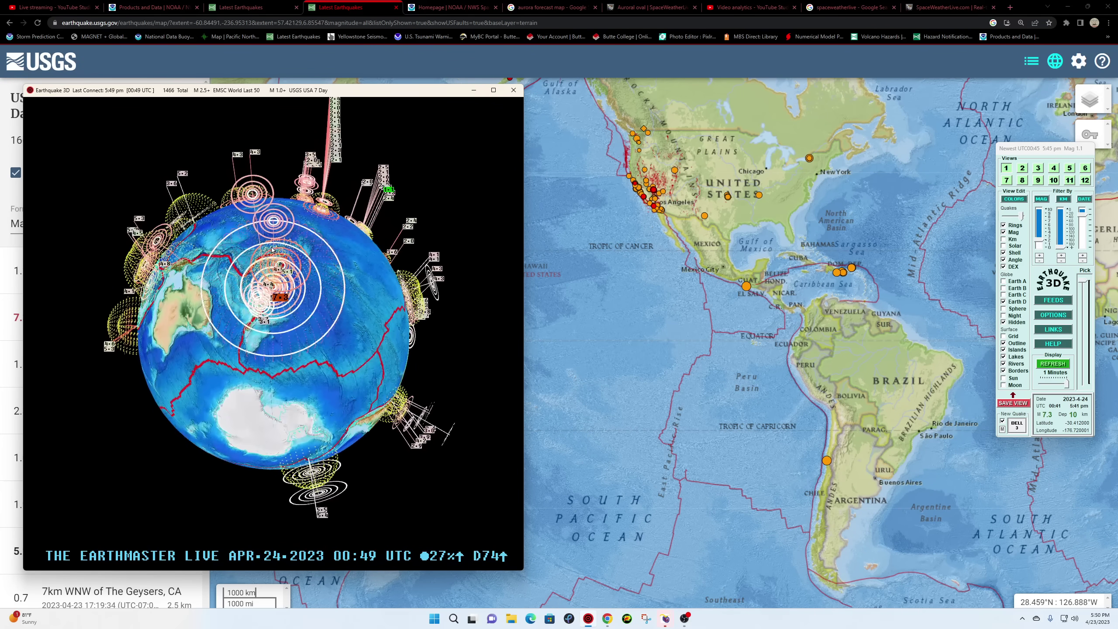
pyautogui.click(664, 617)
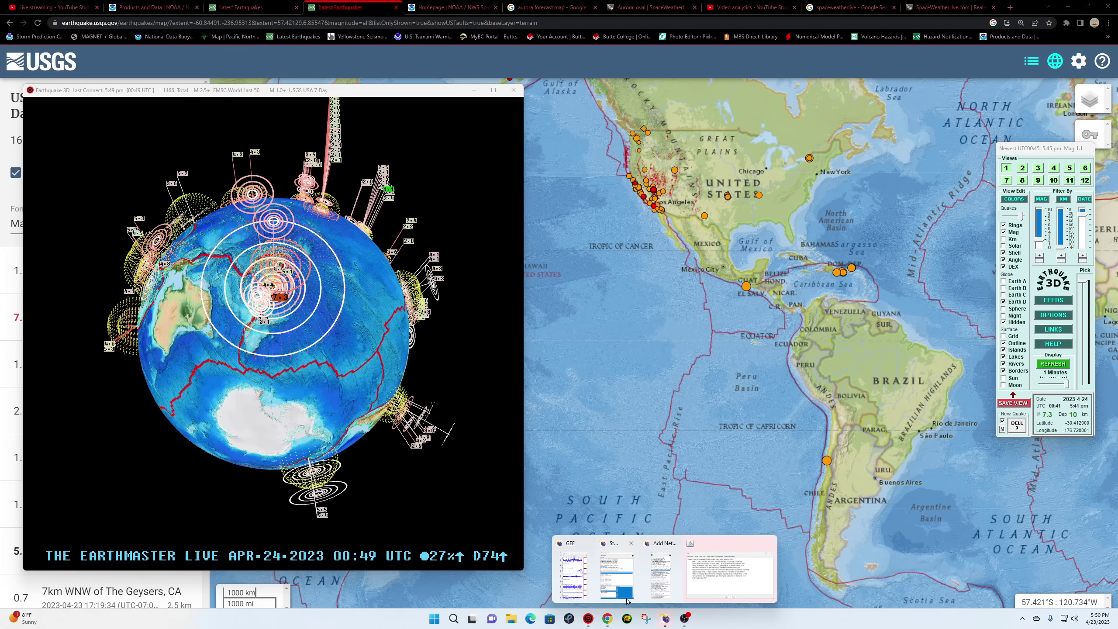
# Step: Bring up GEE's live worldwide seismograms, then tilt the Earthquake 3D globe further
pyautogui.click(572, 573)
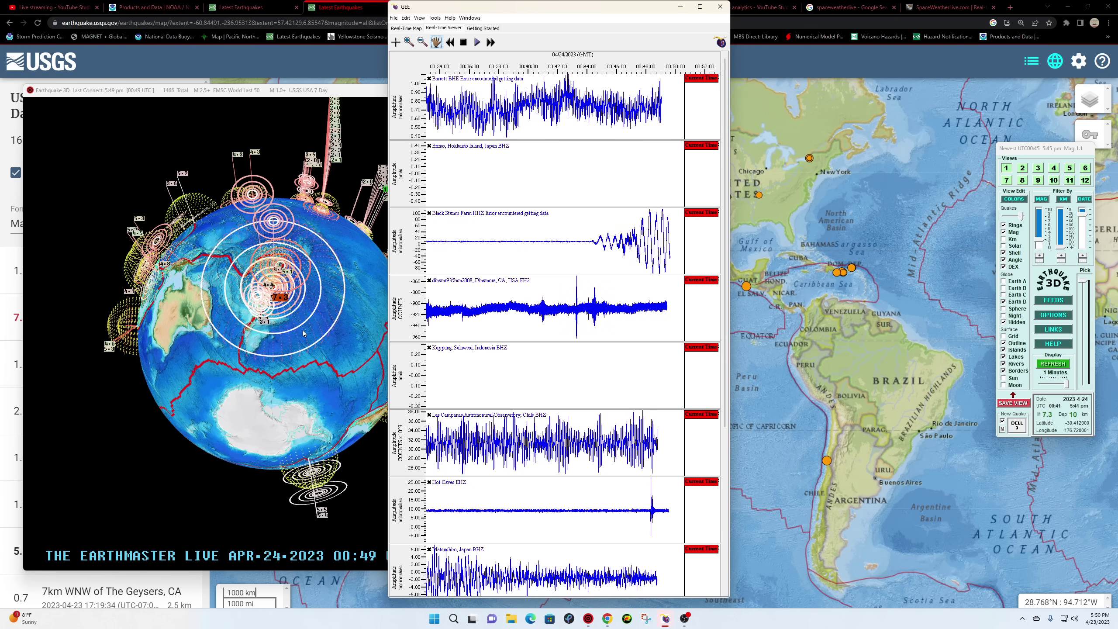
pyautogui.moveTo(303, 333); pyautogui.dragTo(288, 380)
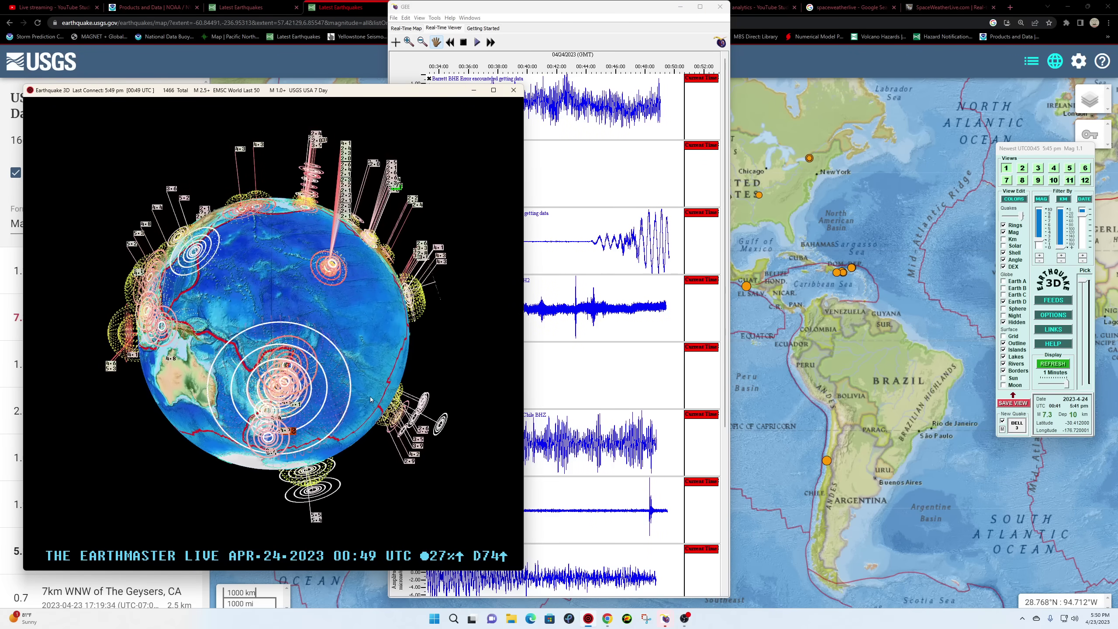
# Step: Pan the USGS map to the Pacific and open the M 7.3 Kermadec Islands region event page
pyautogui.click(921, 120)
pyautogui.moveTo(349, 419); pyautogui.dragTo(700, 362)
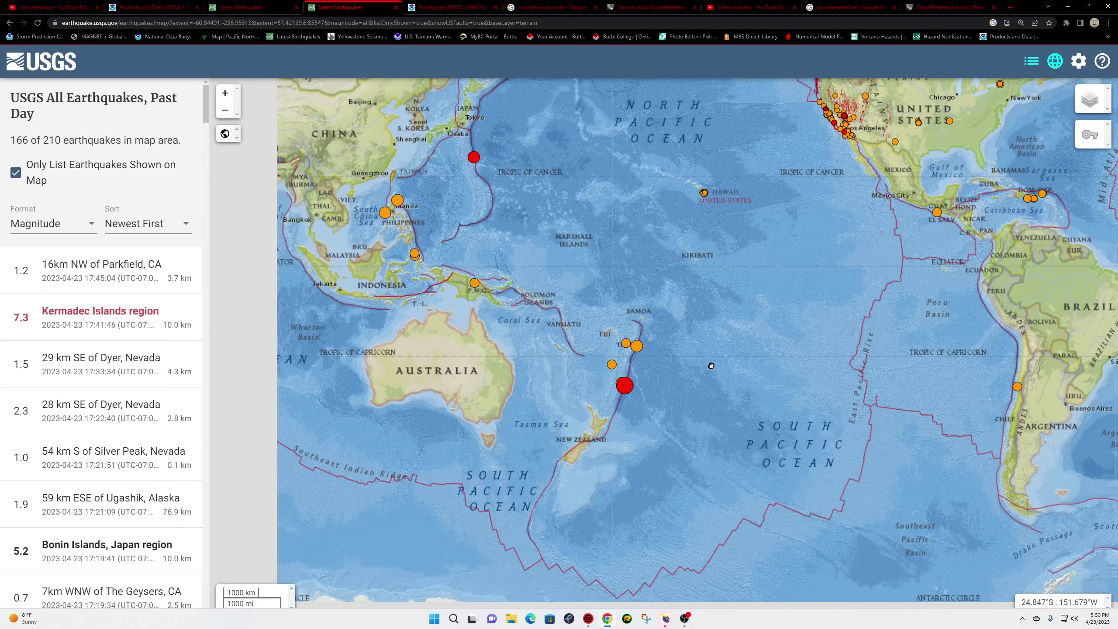
pyautogui.scroll(1, 630, 376)
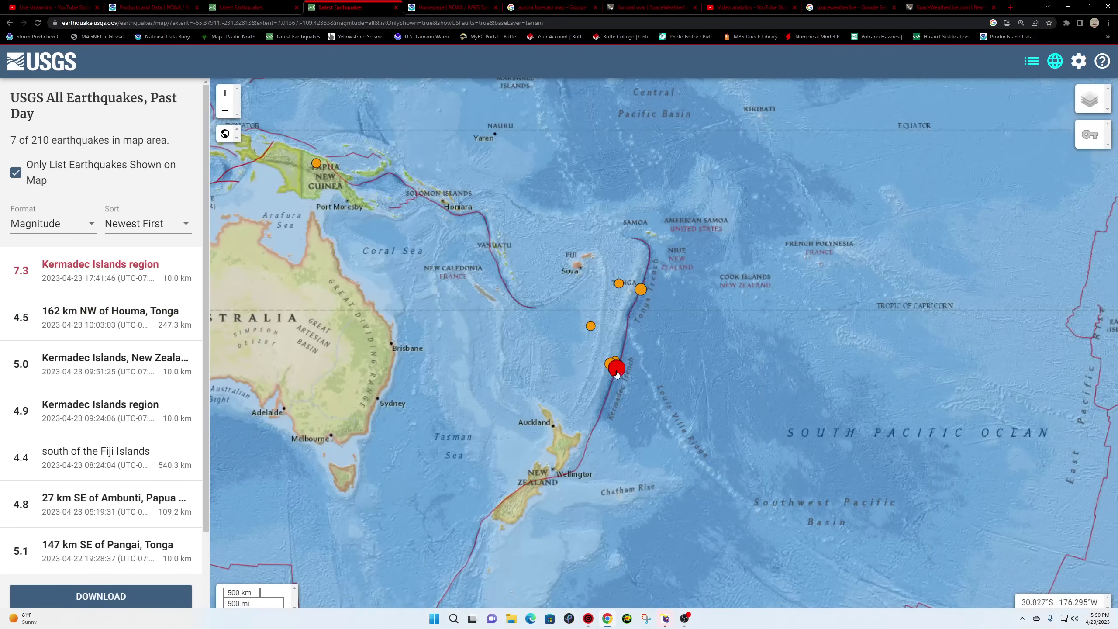
pyautogui.scroll(1, 630, 375)
pyautogui.scroll(2, 630, 374)
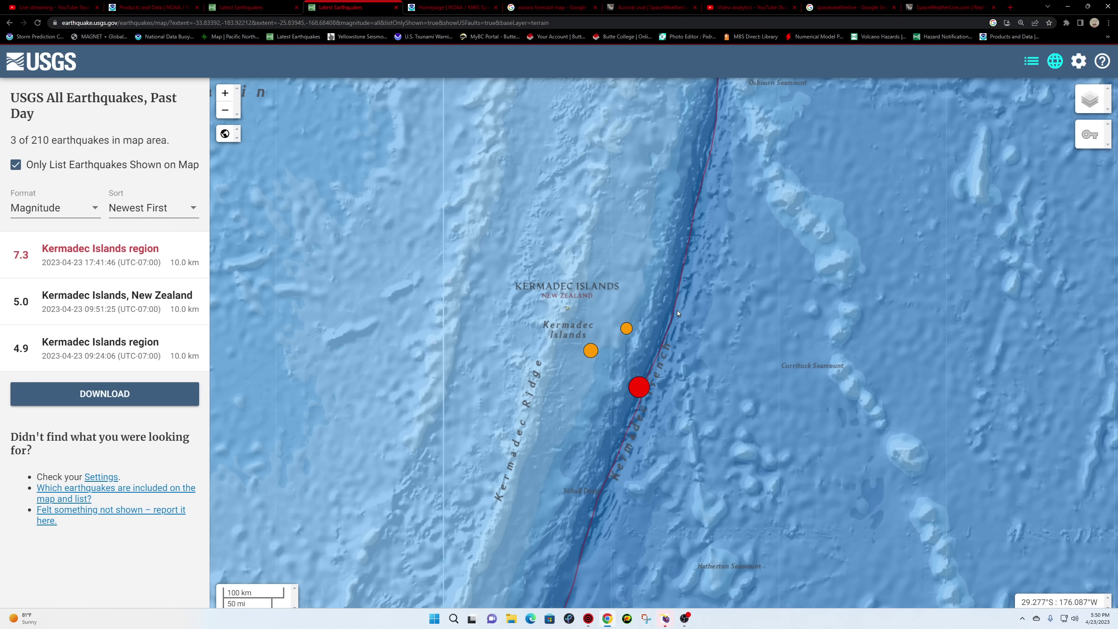
pyautogui.scroll(-3, 669, 311)
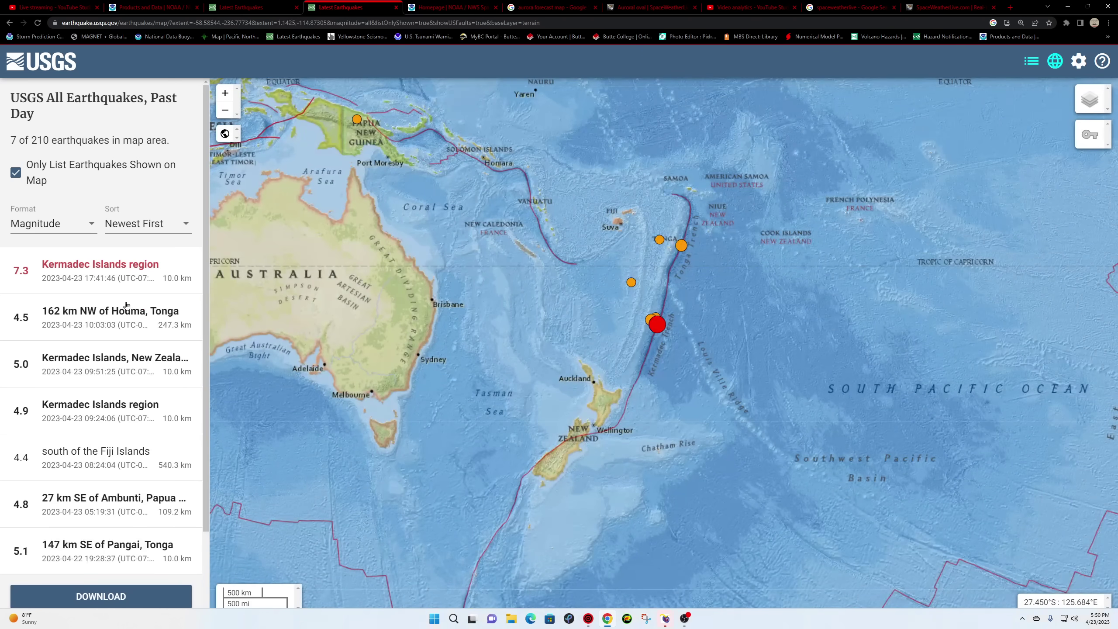
pyautogui.click(109, 278)
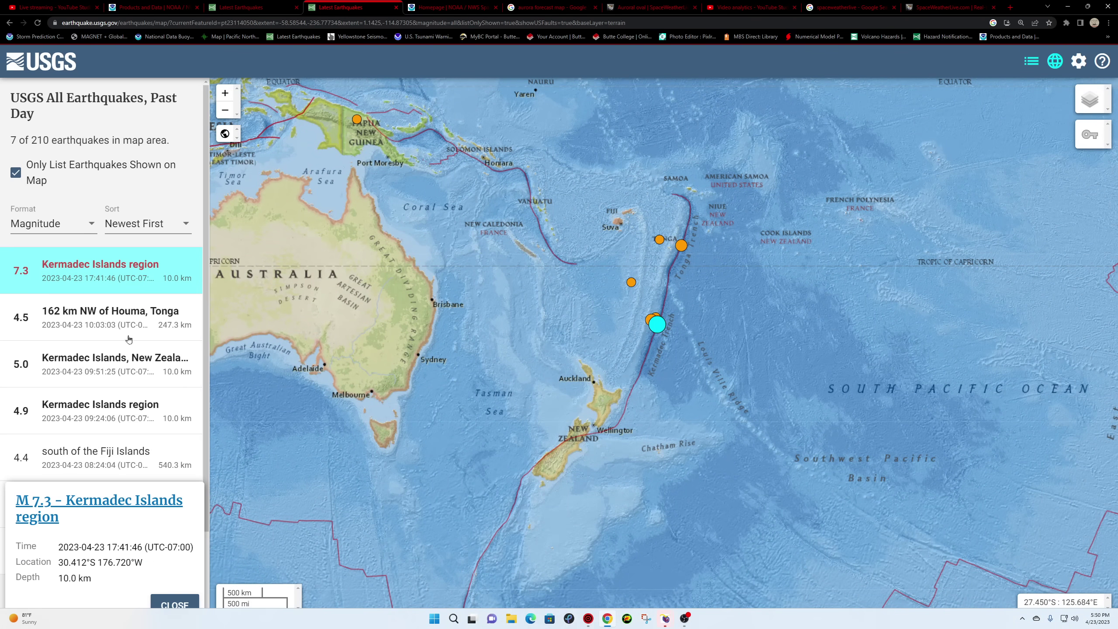
pyautogui.click(153, 508)
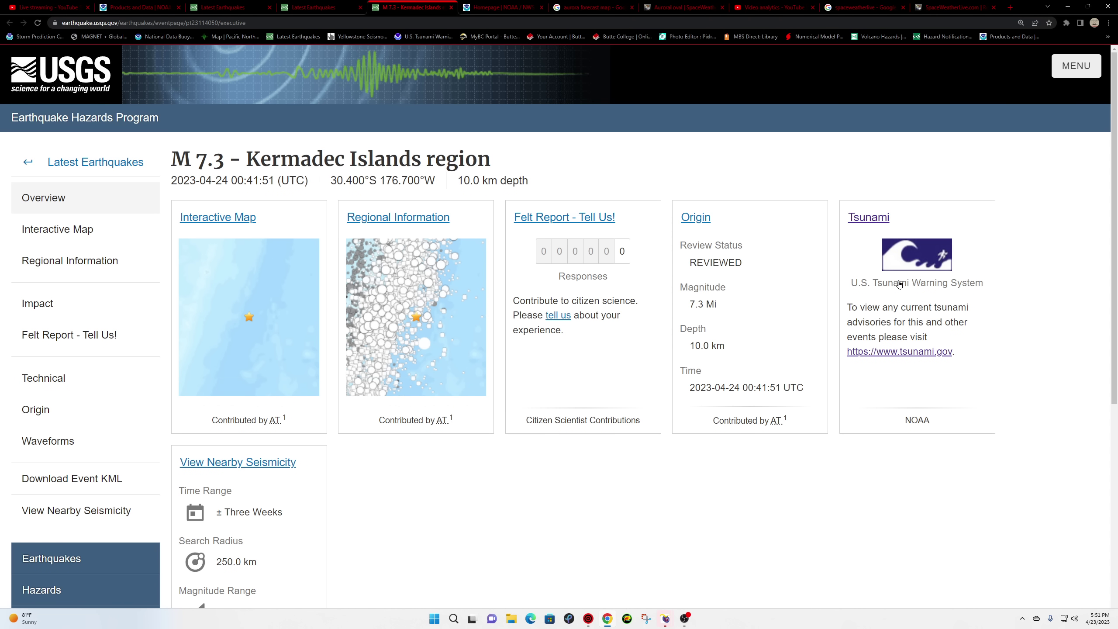
# Step: Open the event's tsunami advisories and highlight the 6 mi depth value
pyautogui.click(903, 262)
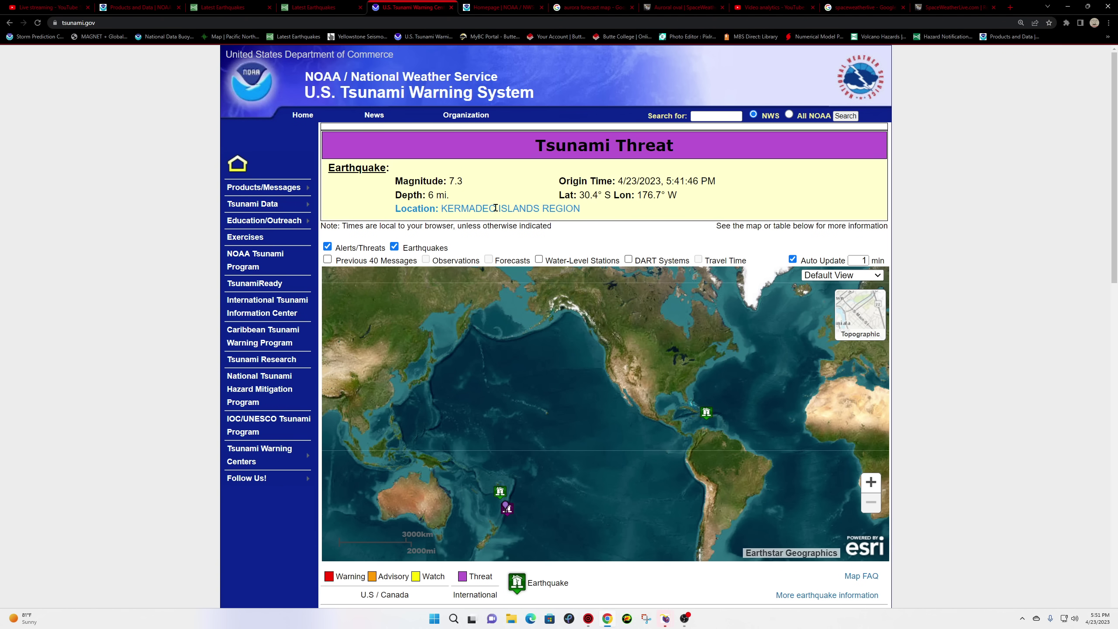
pyautogui.moveTo(429, 196); pyautogui.dragTo(443, 196)
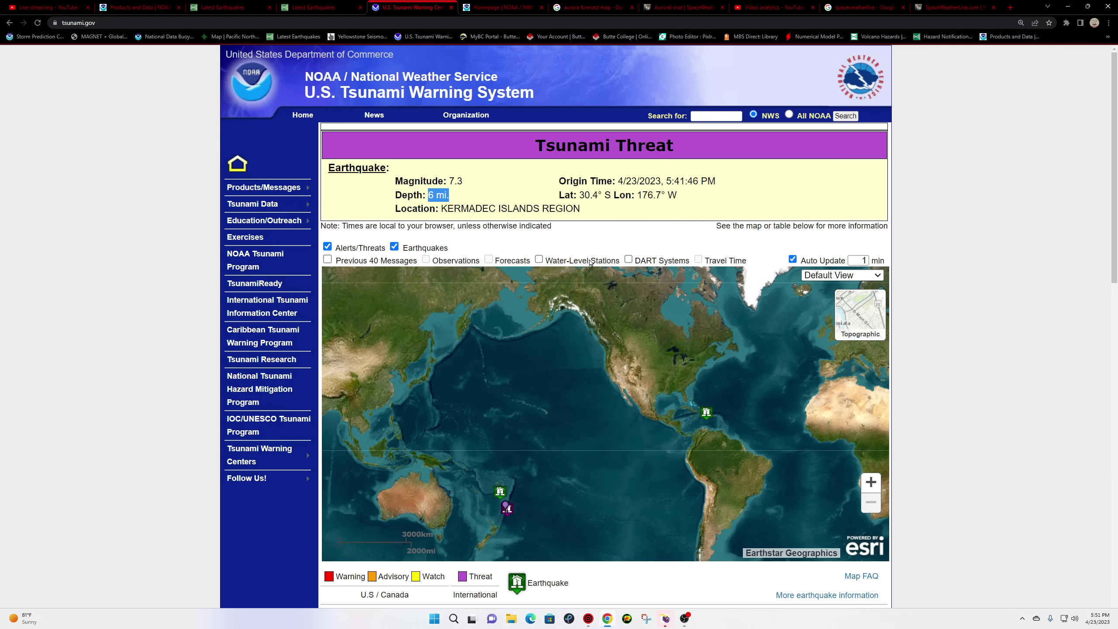
pyautogui.scroll(-3, 672, 402)
pyautogui.scroll(-1, 640, 393)
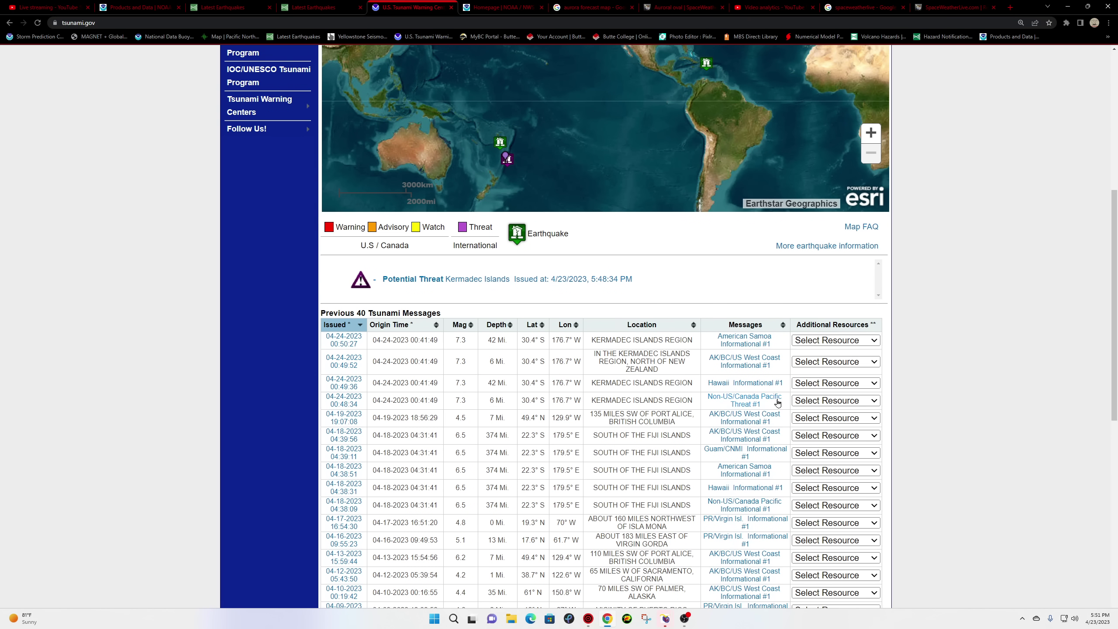
# Step: Open the Kermadec threat message, highlight 'within 300 km of the epicenter', and return to the table
pyautogui.click(745, 399)
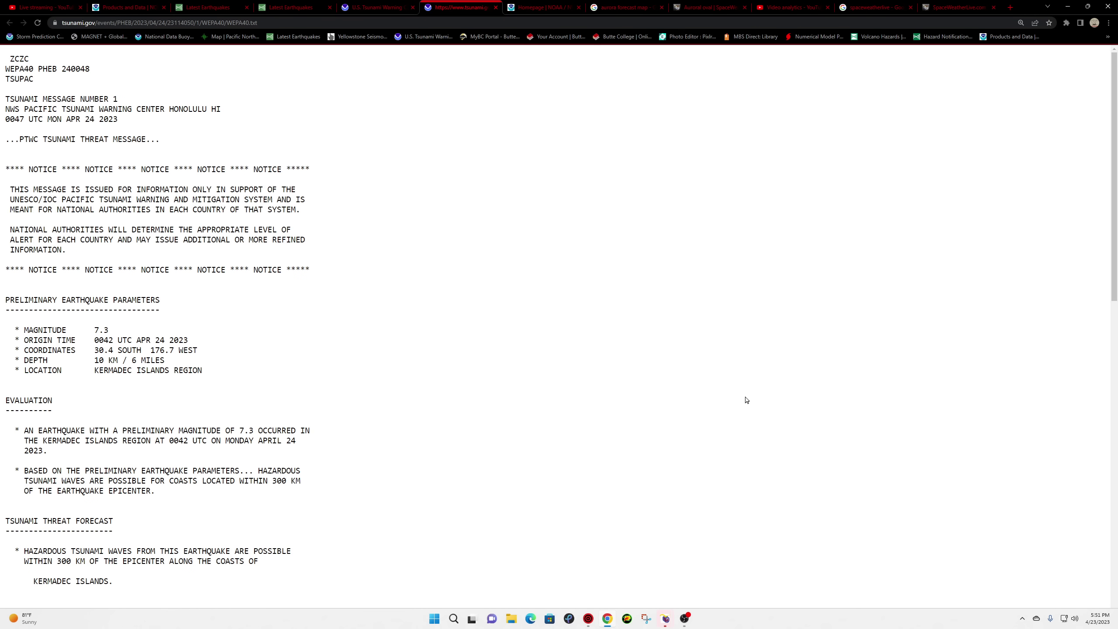
pyautogui.scroll(-2, 653, 367)
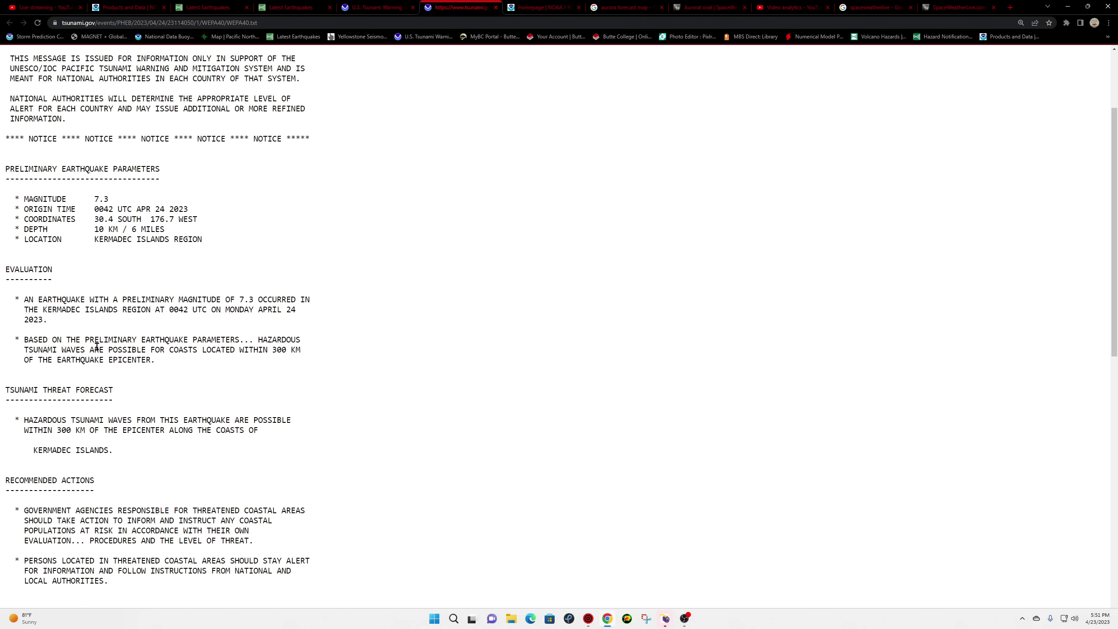
pyautogui.moveTo(243, 349); pyautogui.dragTo(328, 368)
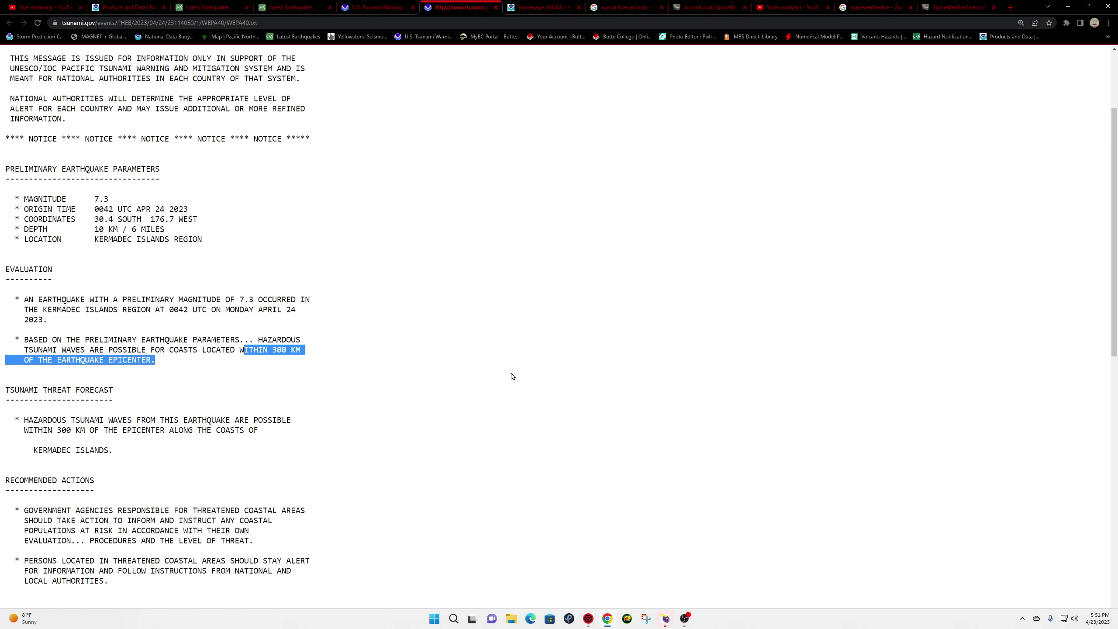
pyautogui.scroll(-1, 511, 376)
pyautogui.scroll(-1, 508, 377)
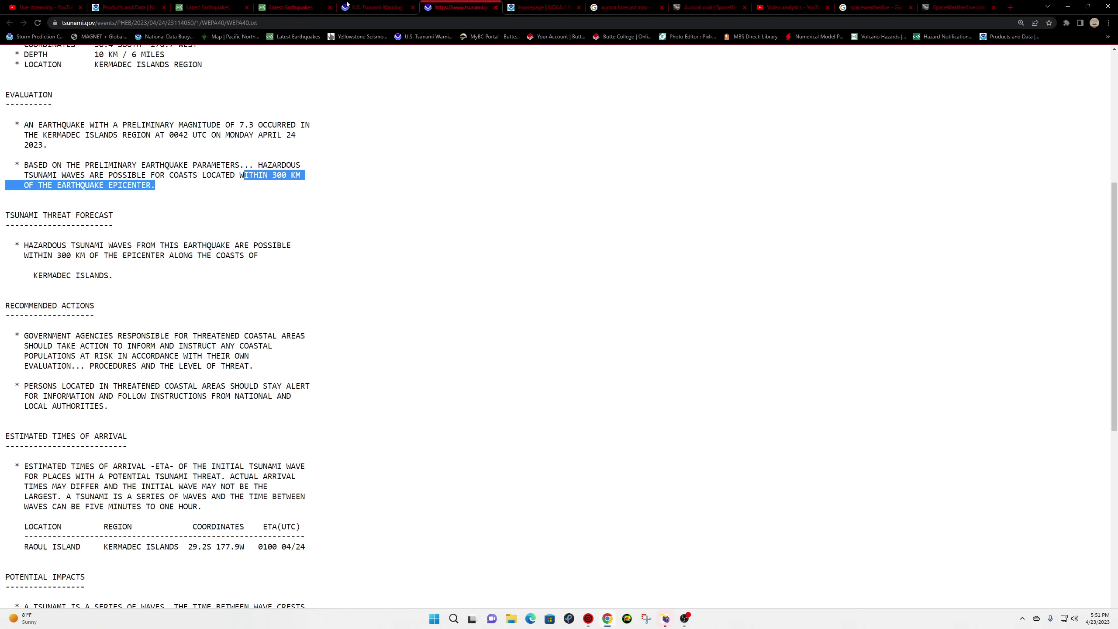
pyautogui.click(393, 7)
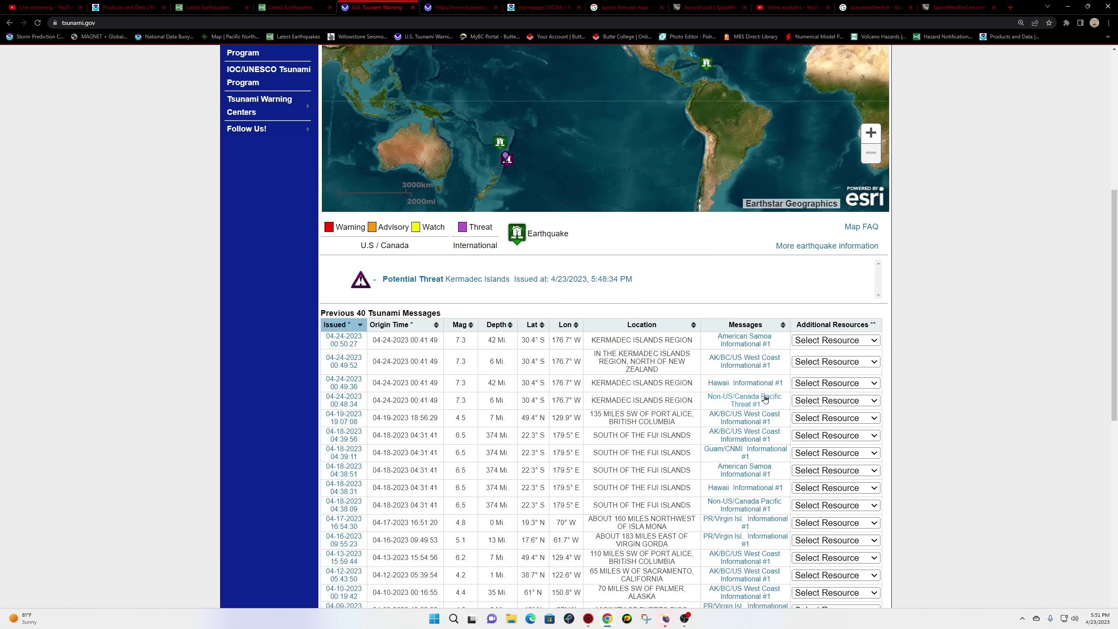
# Step: Note the Hawaii statement's no-threat sentence, then open the American Samoa informational statement
pyautogui.click(757, 385)
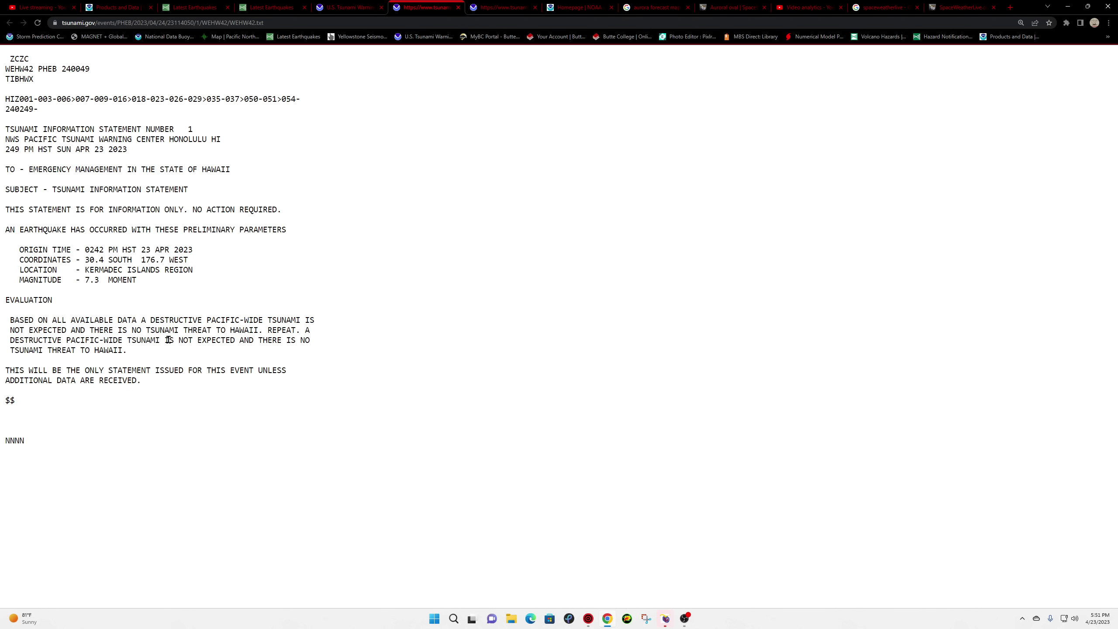
pyautogui.moveTo(88, 334); pyautogui.dragTo(310, 341)
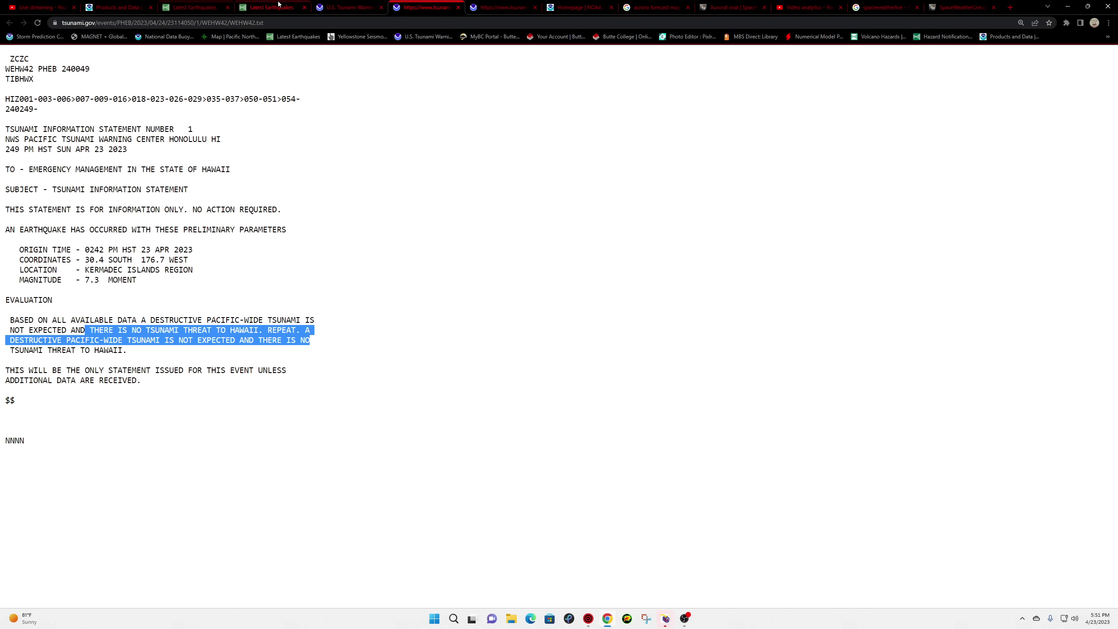
pyautogui.click(352, 8)
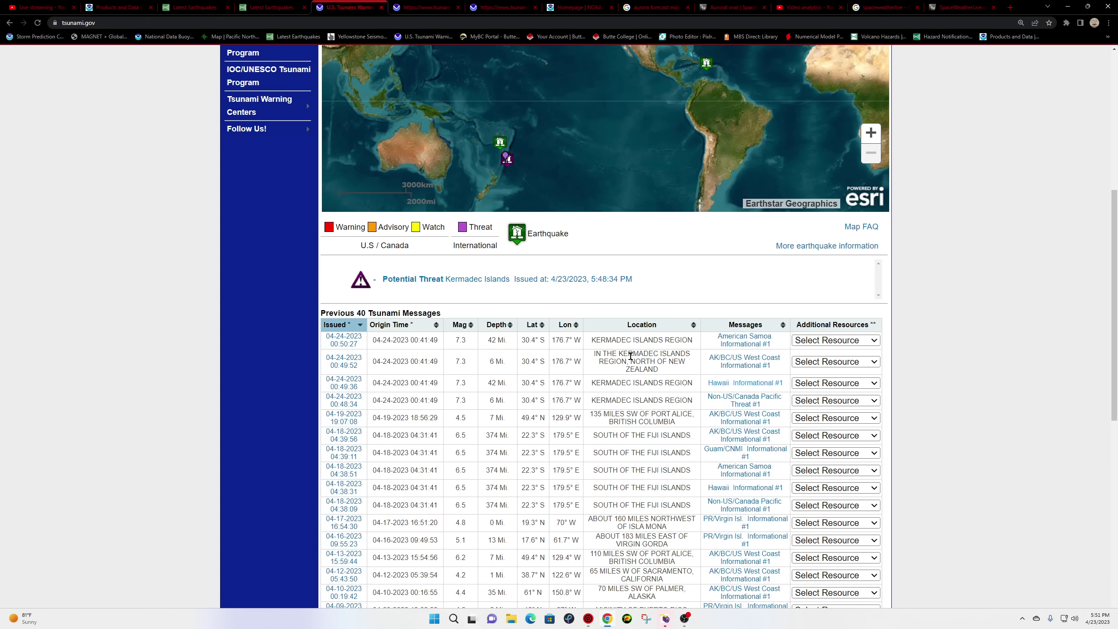
pyautogui.click(732, 345)
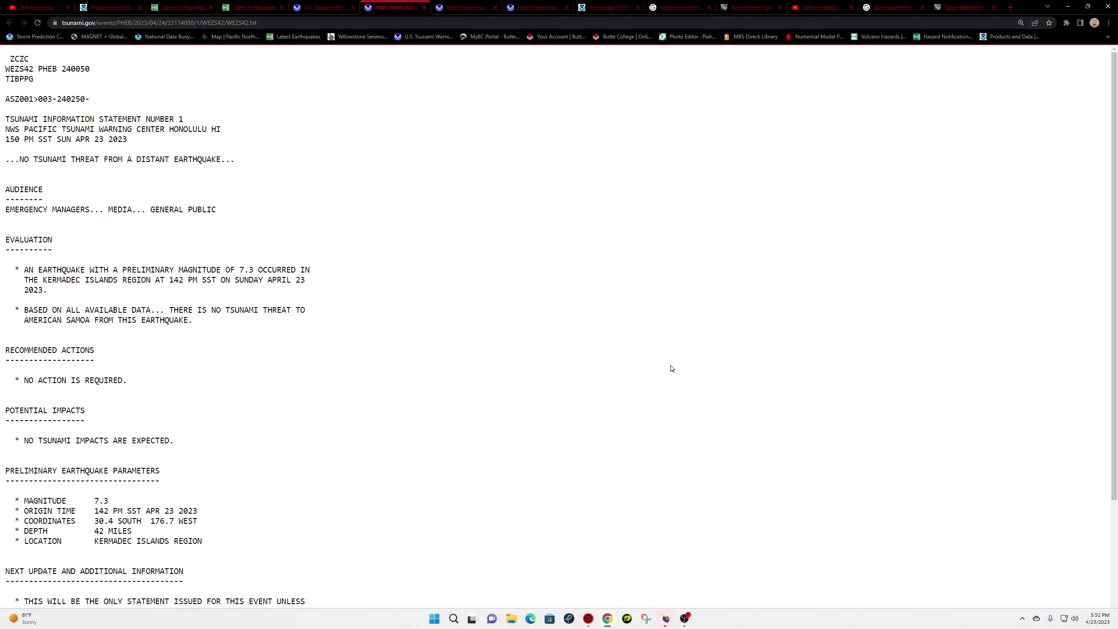
pyautogui.scroll(-1, 476, 363)
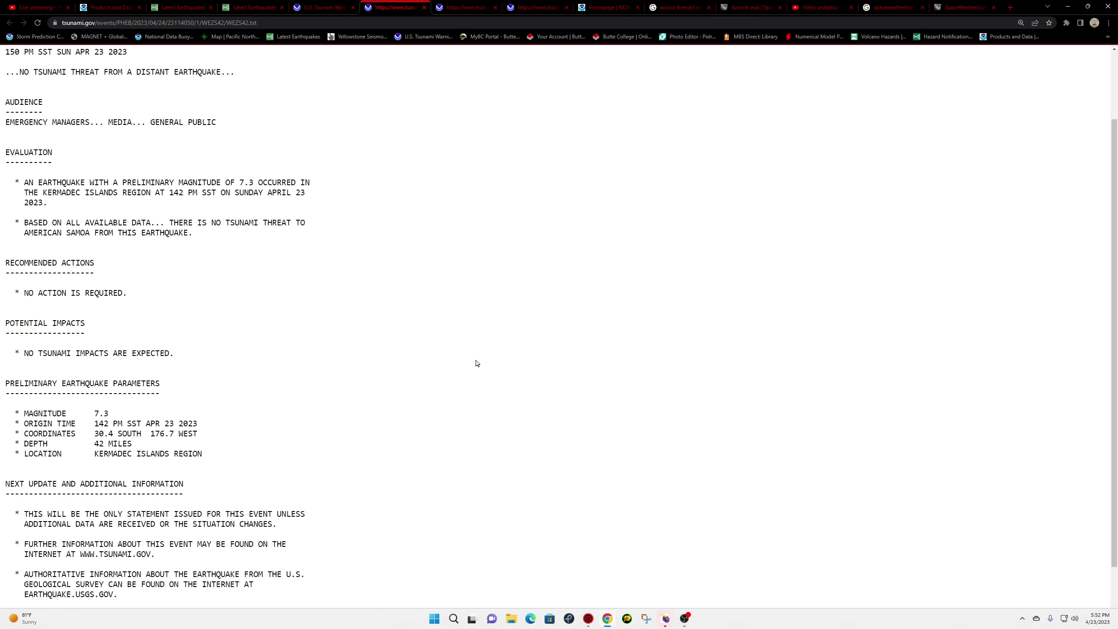
pyautogui.scroll(-1, 476, 364)
pyautogui.scroll(2, 472, 364)
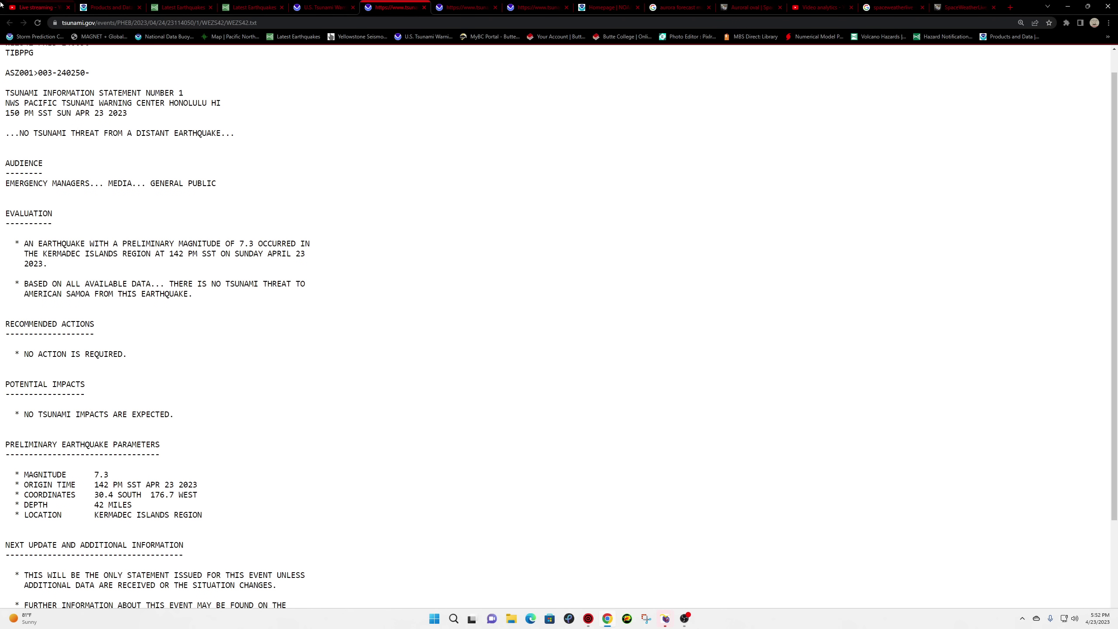
# Step: Return to the tsunami messages map and show the Kermadec Islands potential-threat popup
pyautogui.click(317, 5)
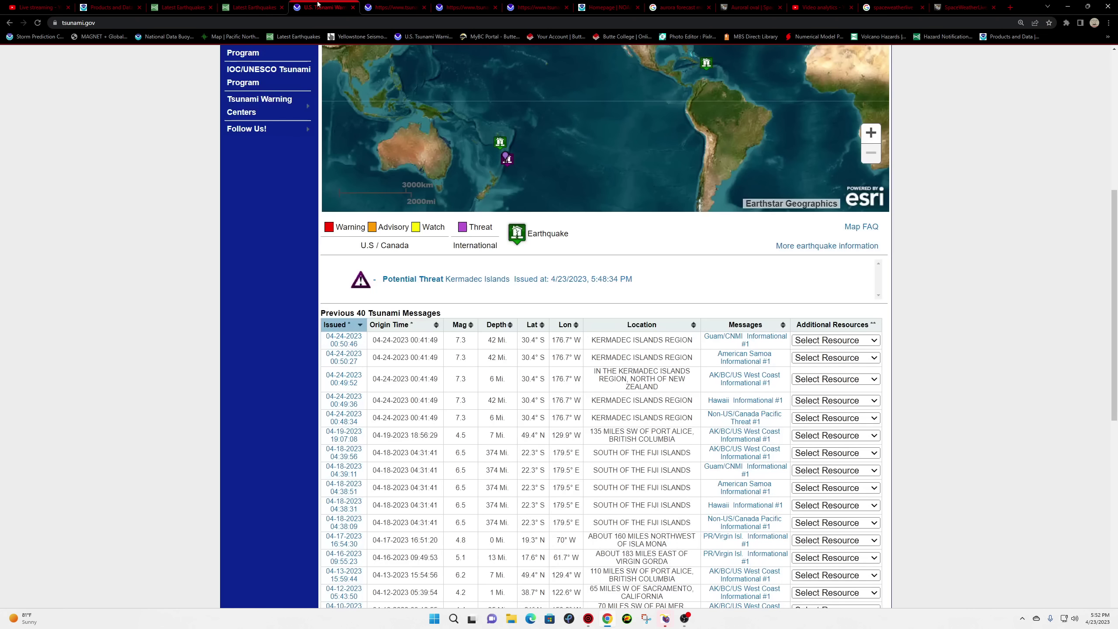
pyautogui.scroll(2, 896, 389)
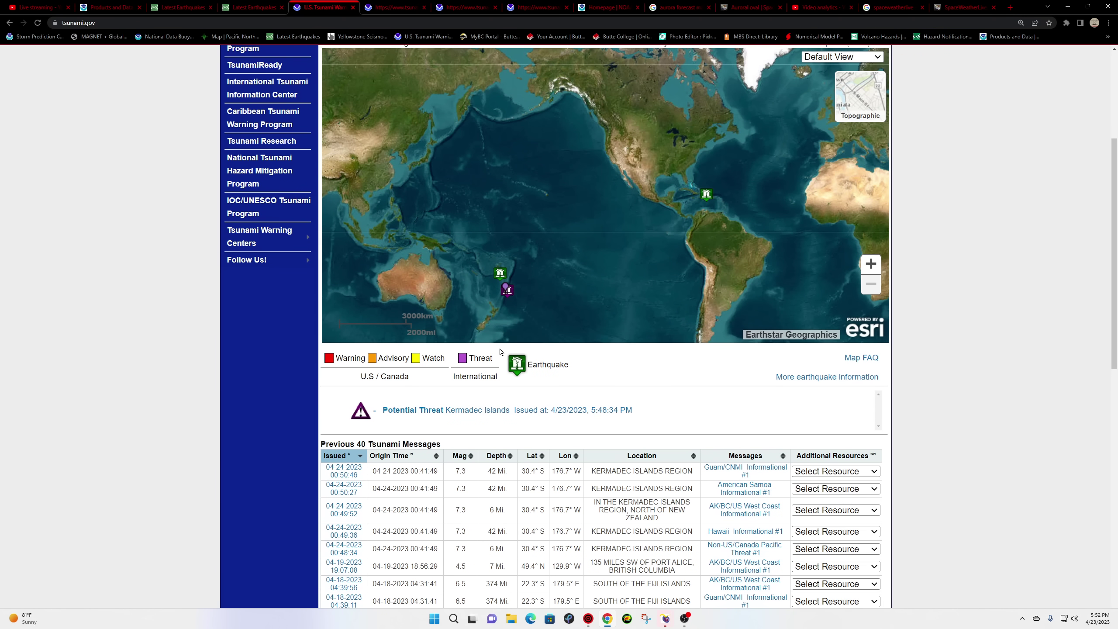
pyautogui.scroll(2, 506, 306)
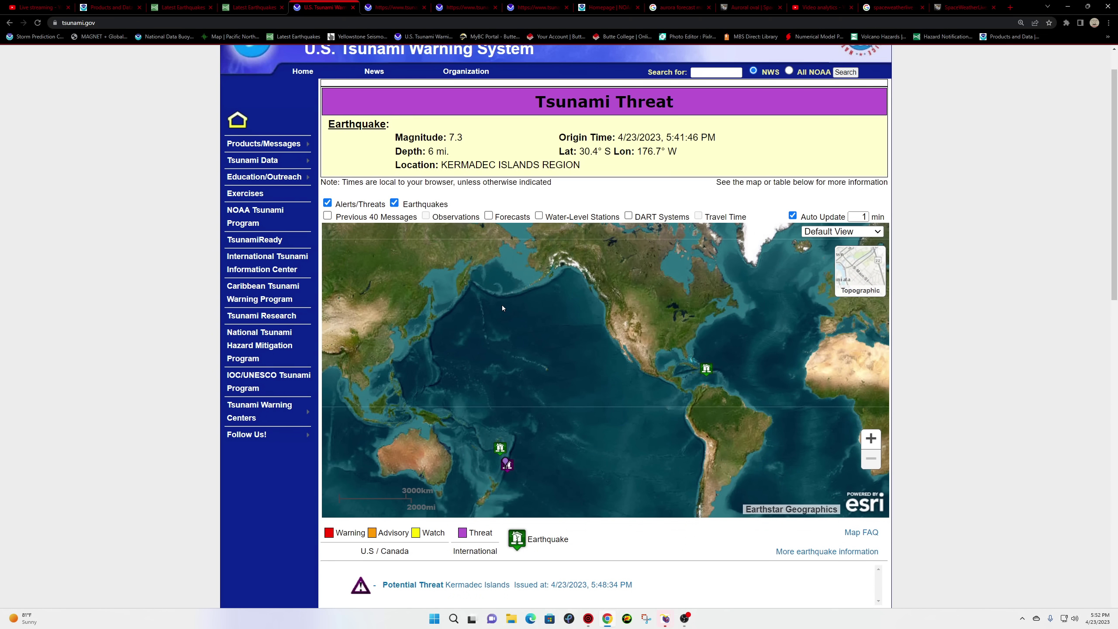
pyautogui.scroll(-2, 627, 381)
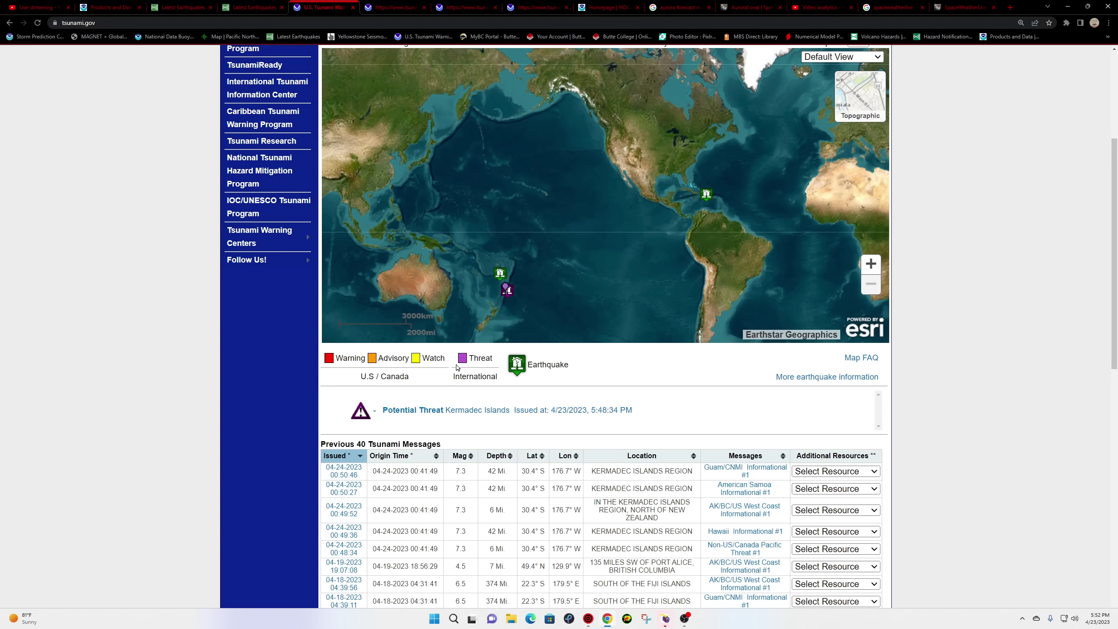
pyautogui.click(508, 291)
pyautogui.click(511, 292)
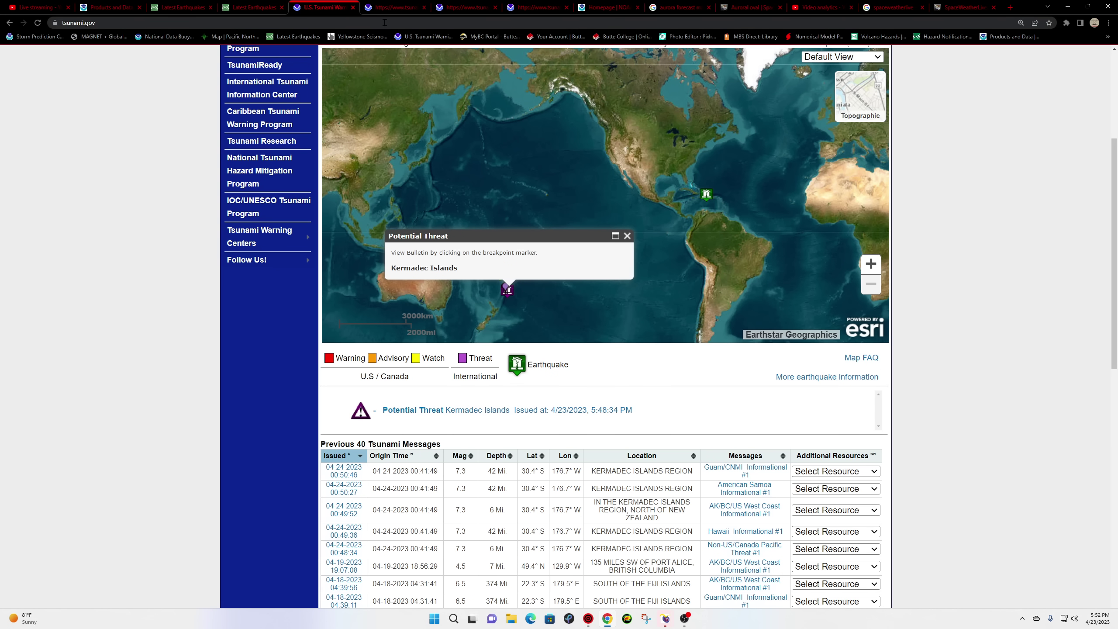
pyautogui.click(169, 36)
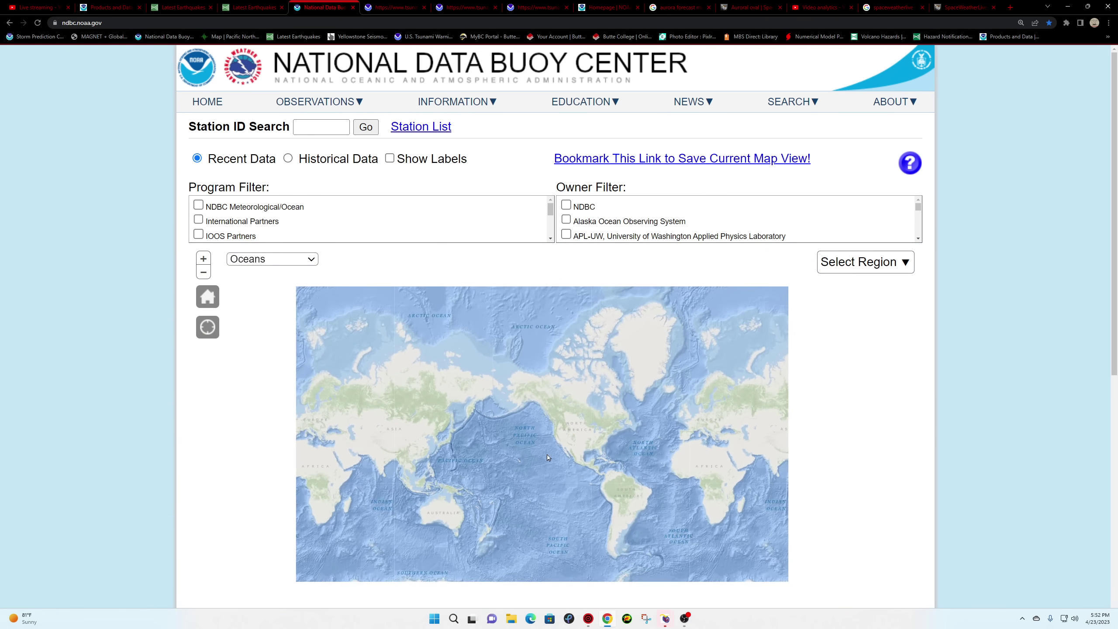
pyautogui.scroll(5, 602, 367)
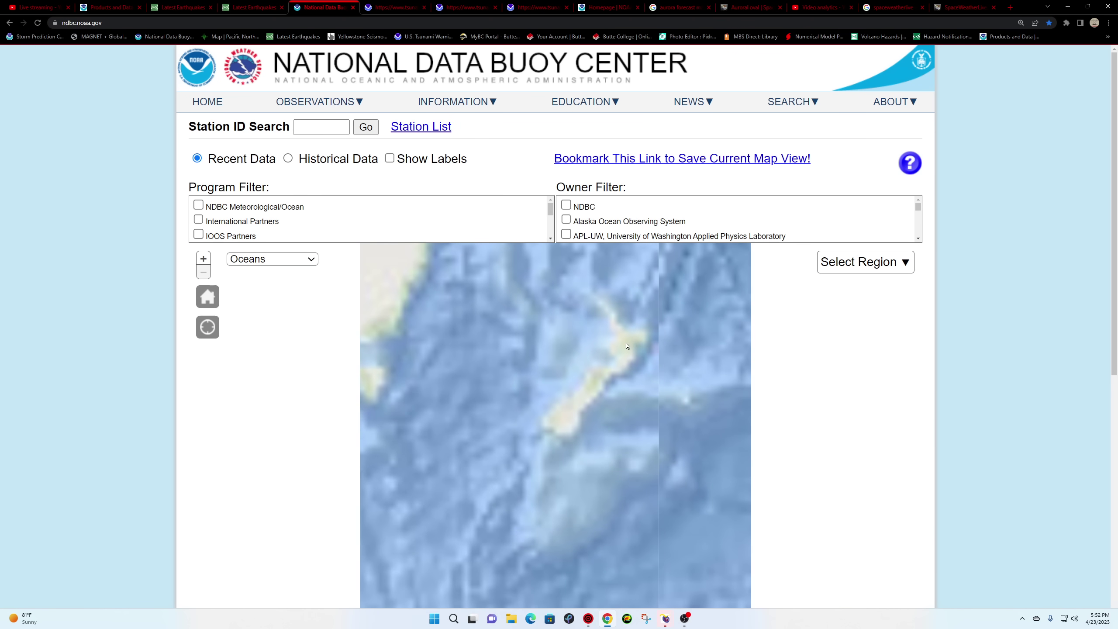
pyautogui.scroll(-1, 534, 472)
pyautogui.scroll(-1, 541, 437)
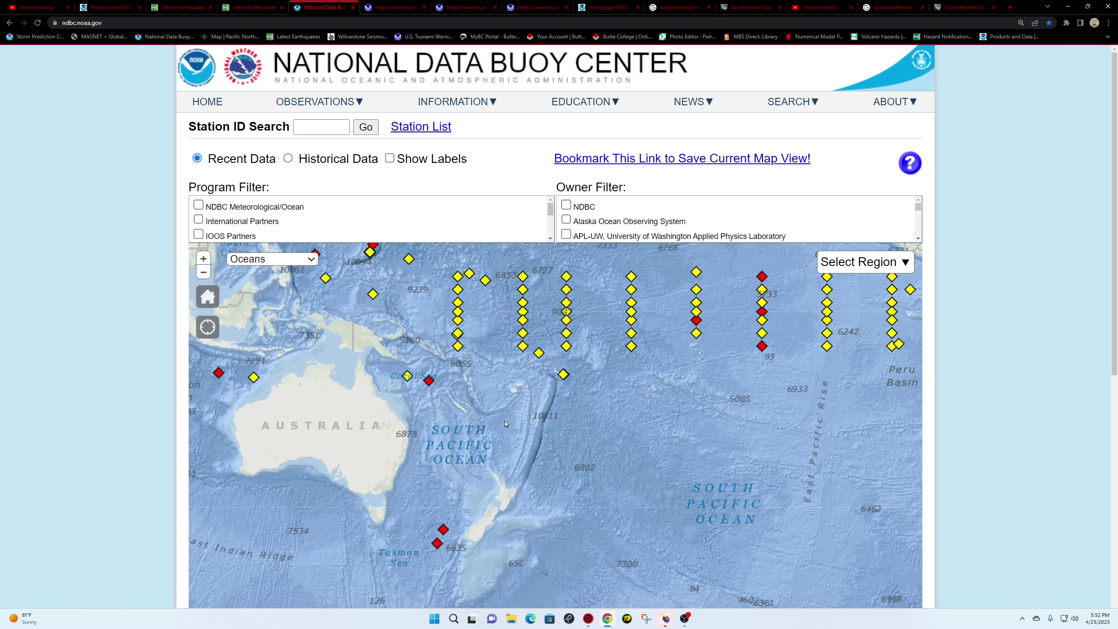
# Step: Recentre the buoy map on New Zealand and the Kermadec trench
pyautogui.moveTo(551, 406); pyautogui.dragTo(585, 385)
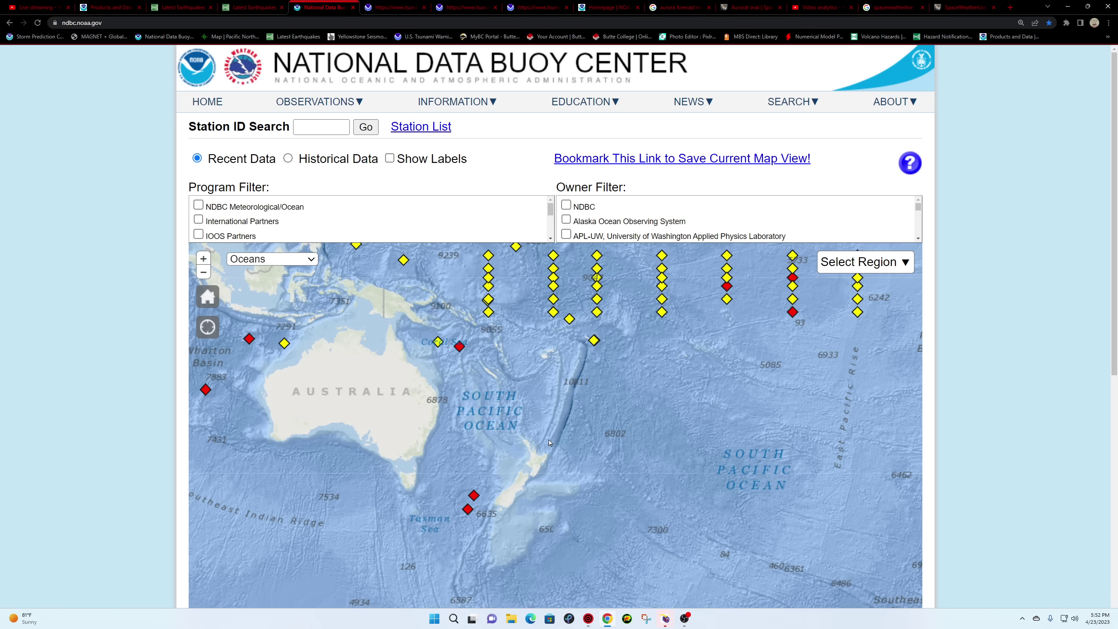
# Step: Return to the USGS map, centre it on the Kermadec epicentre, and bring up Earthquake 3D
pyautogui.hotkey('ctrl', 'shift', 'Tab')
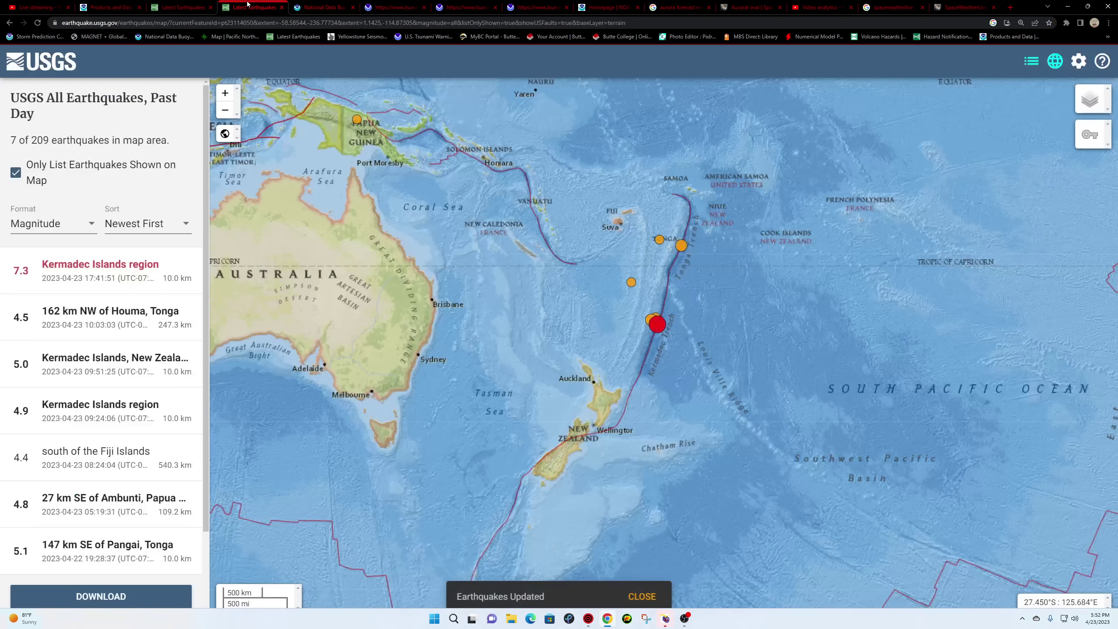
pyautogui.scroll(1, 683, 324)
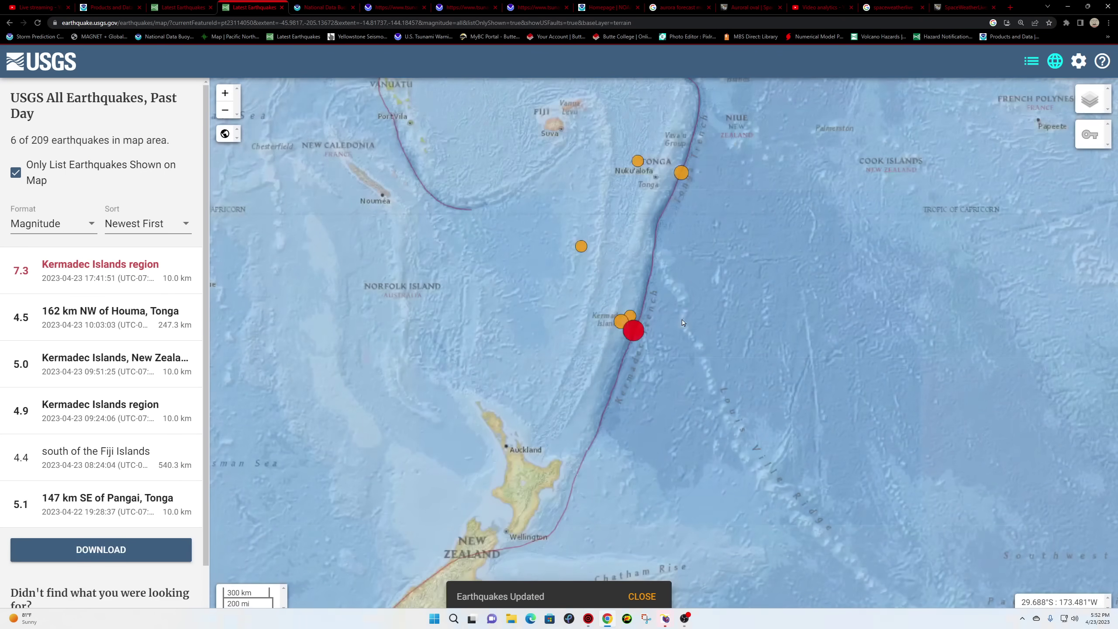
pyautogui.moveTo(617, 306); pyautogui.dragTo(567, 305)
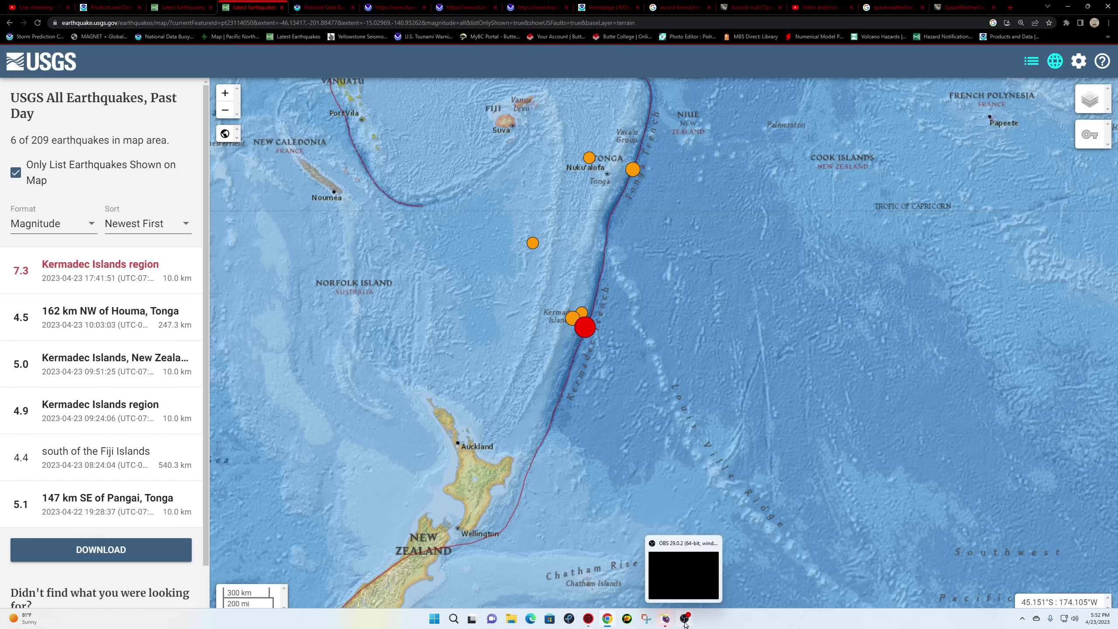
pyautogui.scroll(1, 546, 285)
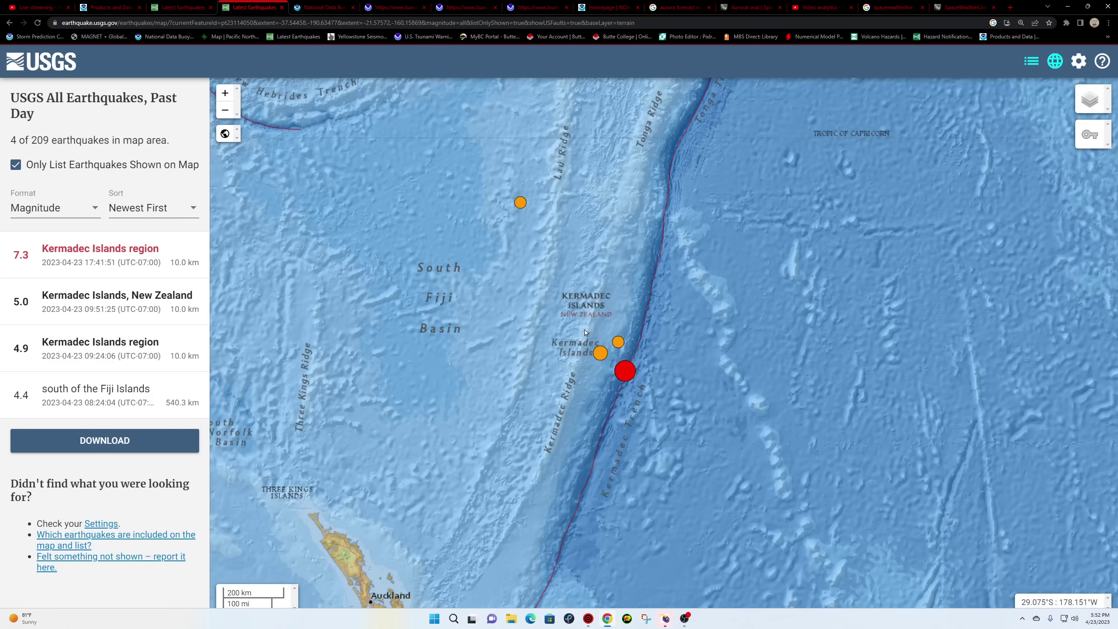
pyautogui.scroll(1, 587, 335)
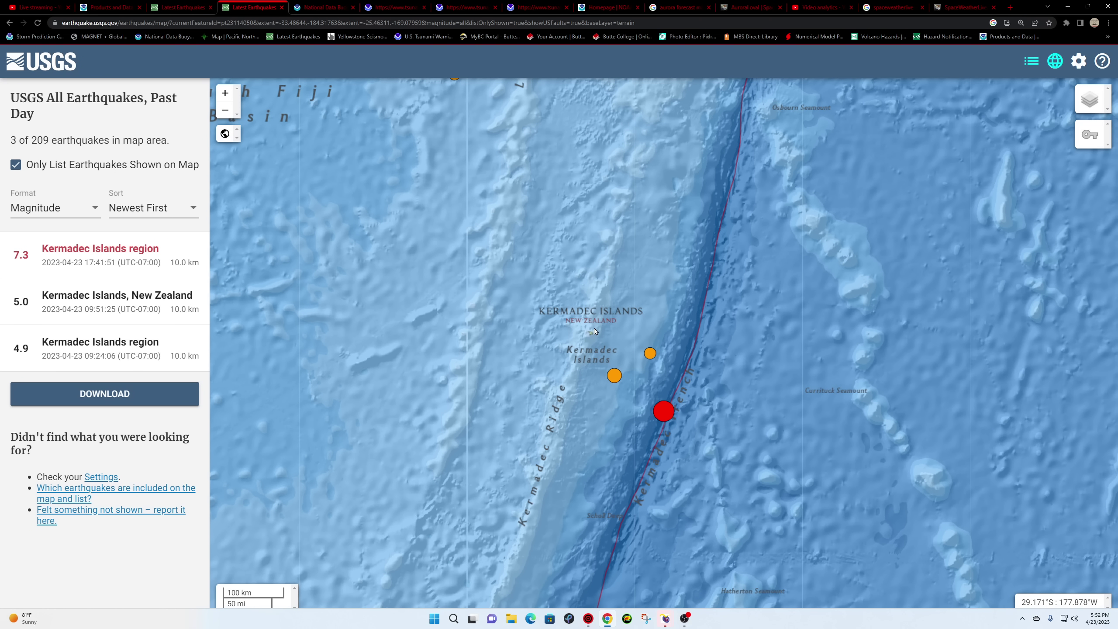
pyautogui.click(684, 618)
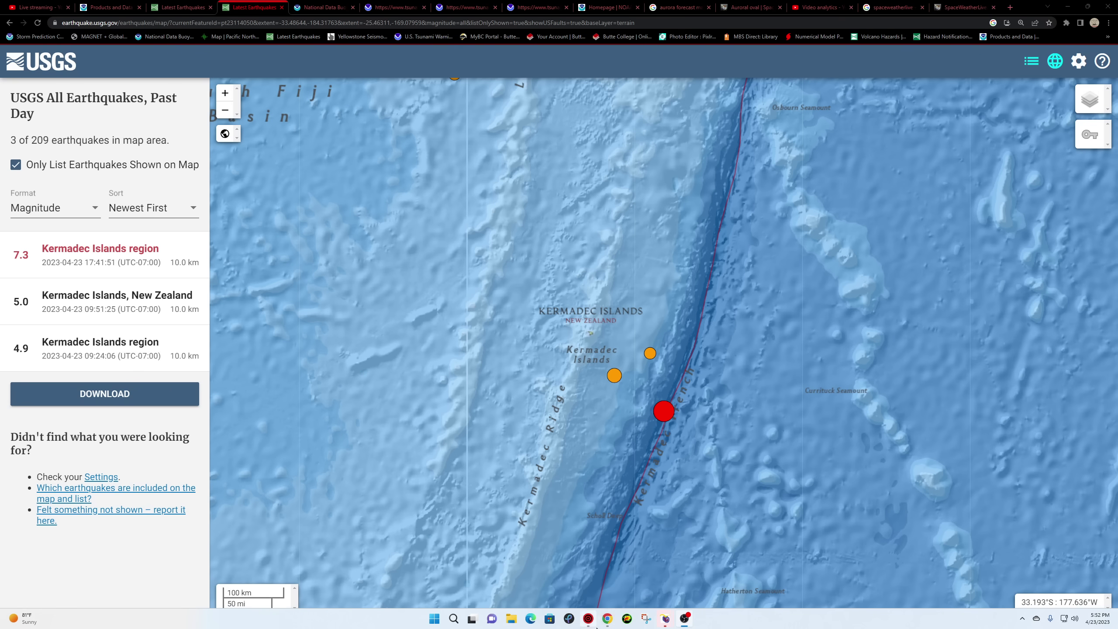
pyautogui.click(588, 619)
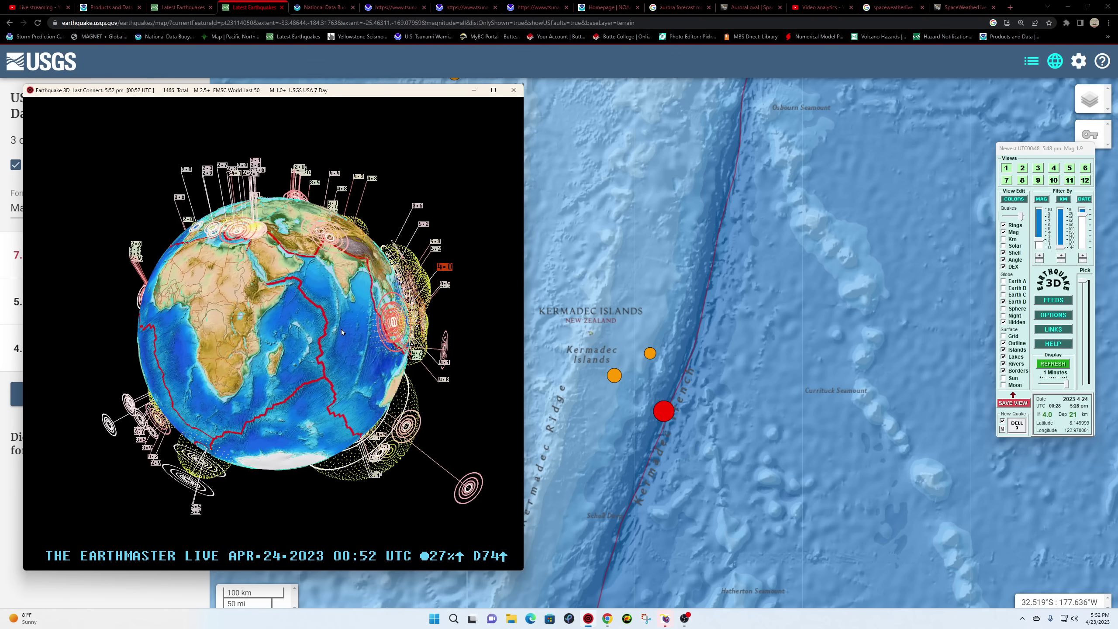